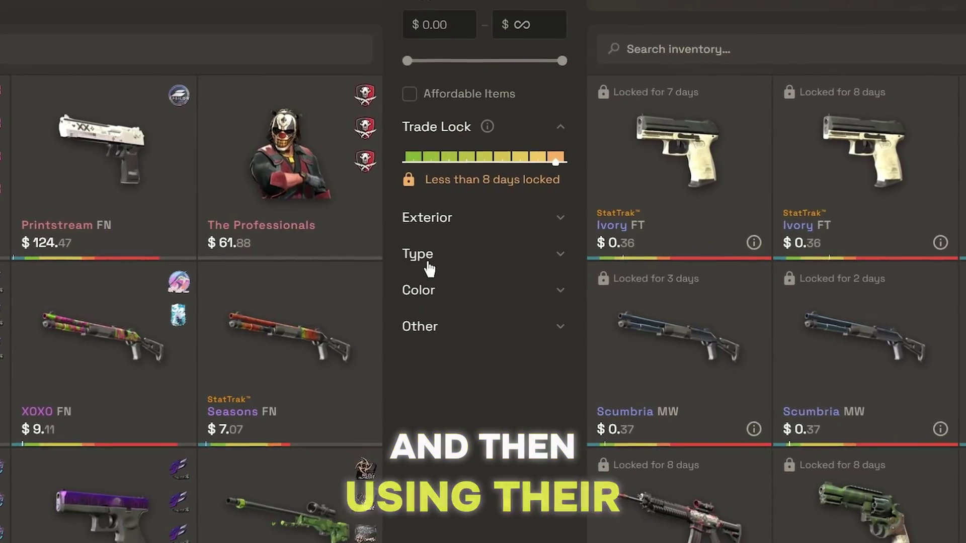
Step: Filter the SkinsMonkey trade inventory to Knife, then Butterfly knives
left_click(425, 254)
left_click(400, 285)
left_click(442, 349)
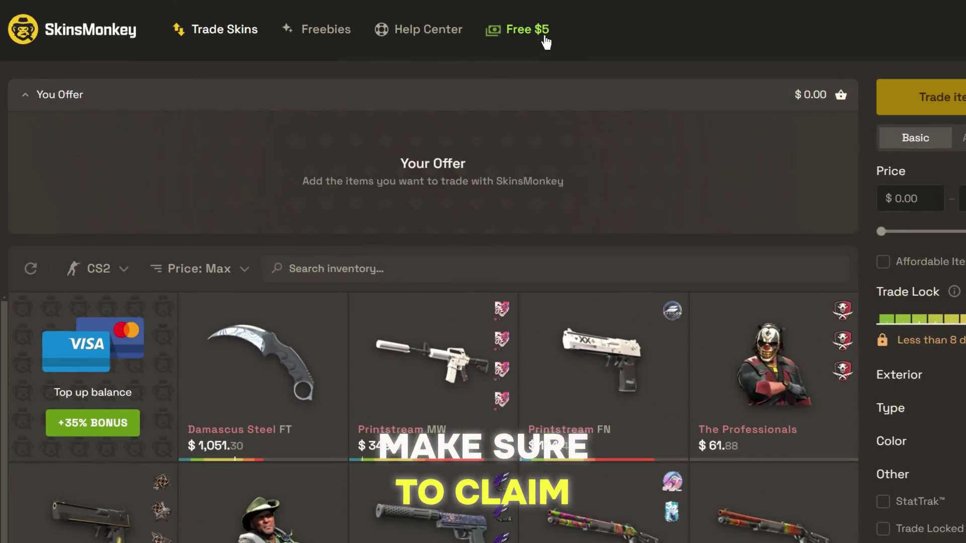
Step: Apply promo code WYLD in the top-up window to raise the bonus to +35%
left_click(533, 32)
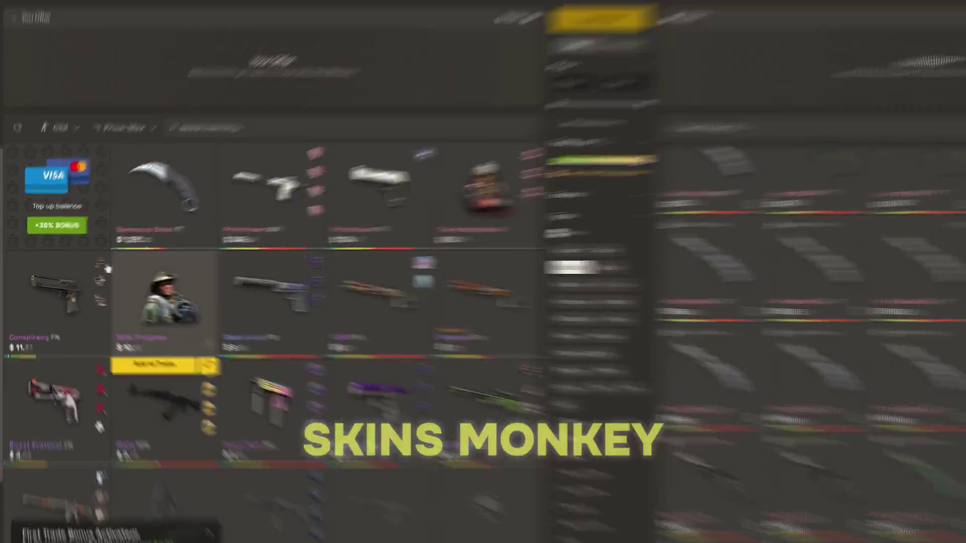
left_click(137, 186)
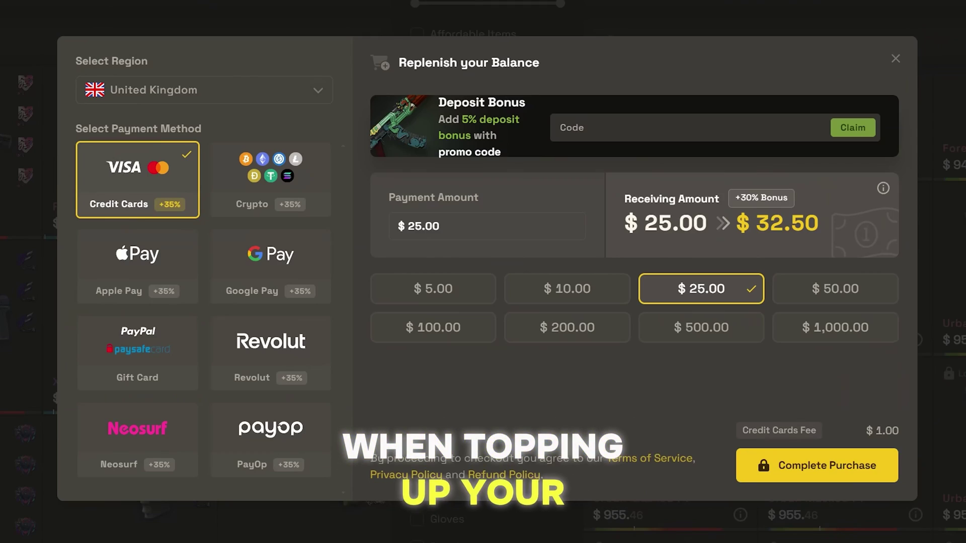
type("WYLD")
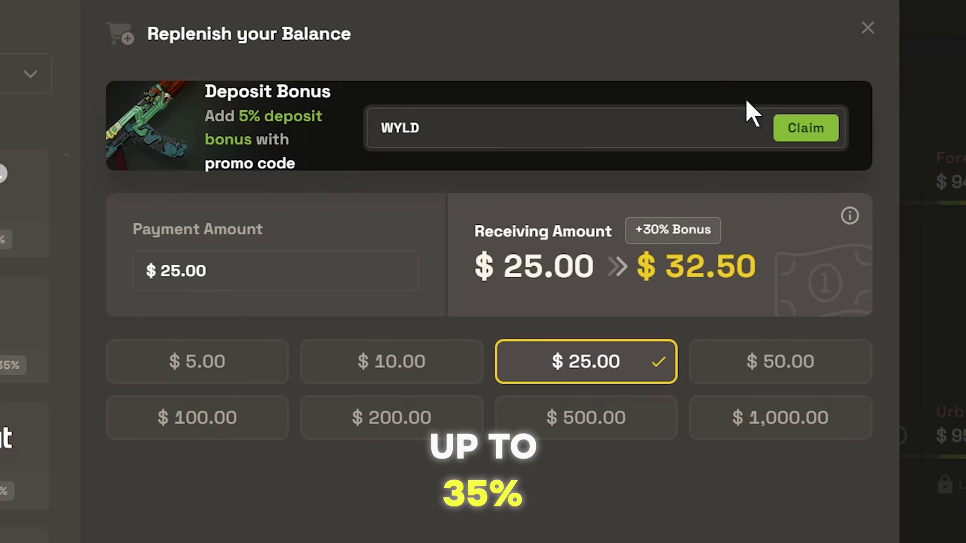
left_click(817, 135)
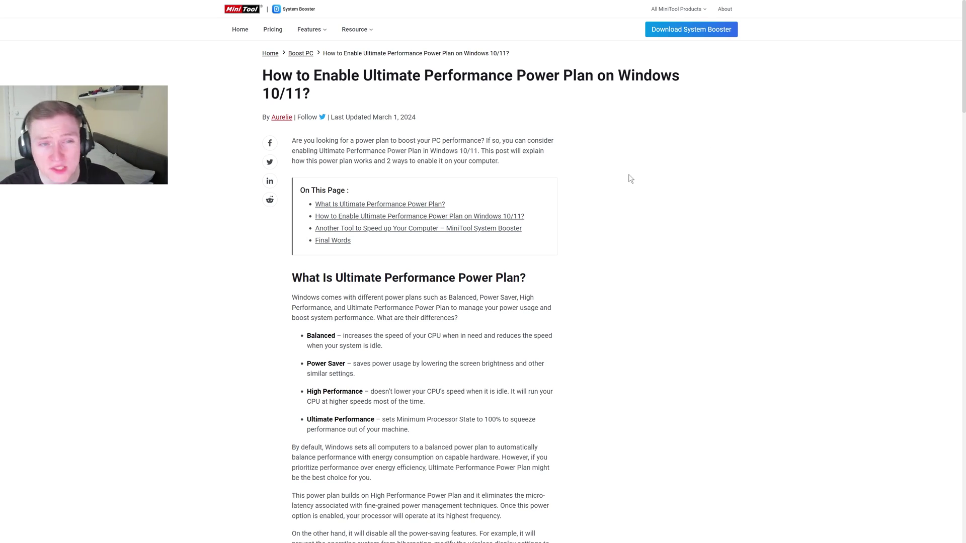
Step: Read through the Ultimate Performance power plan and CPU Unpark pages, then bring up the Unpark-CPU-App folder
scroll(640, 206, "down", 5)
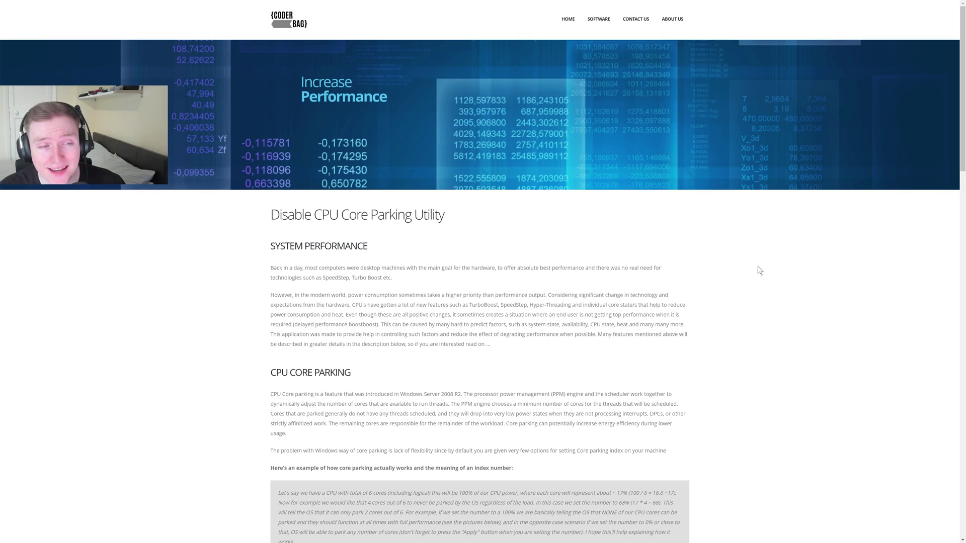
scroll(704, 271, "down", 2)
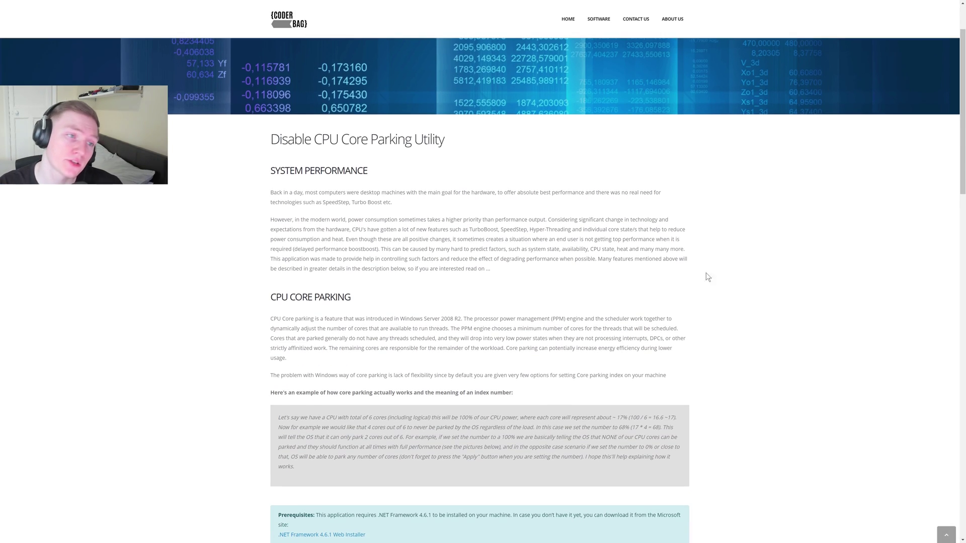
scroll(704, 271, "down", 10)
scroll(708, 270, "down", 3)
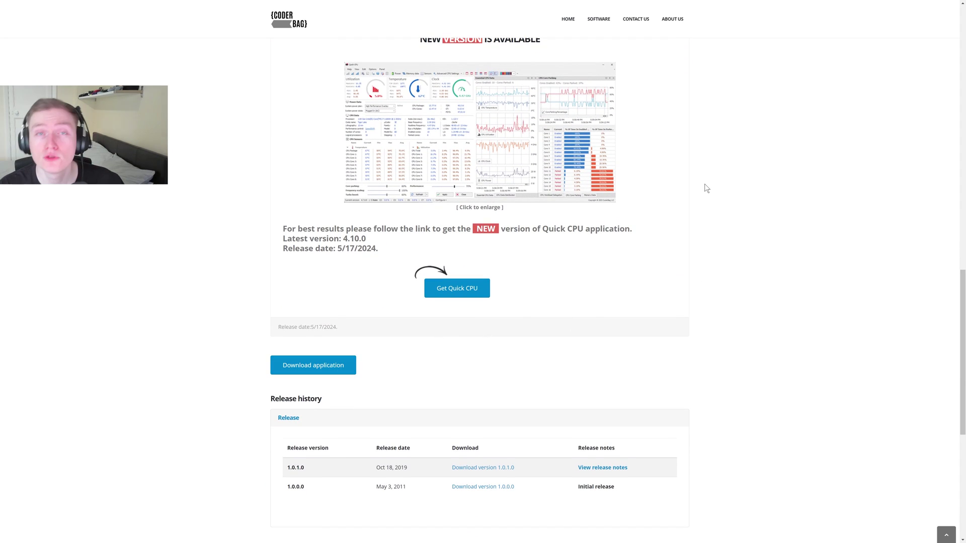
key("alt+Tab")
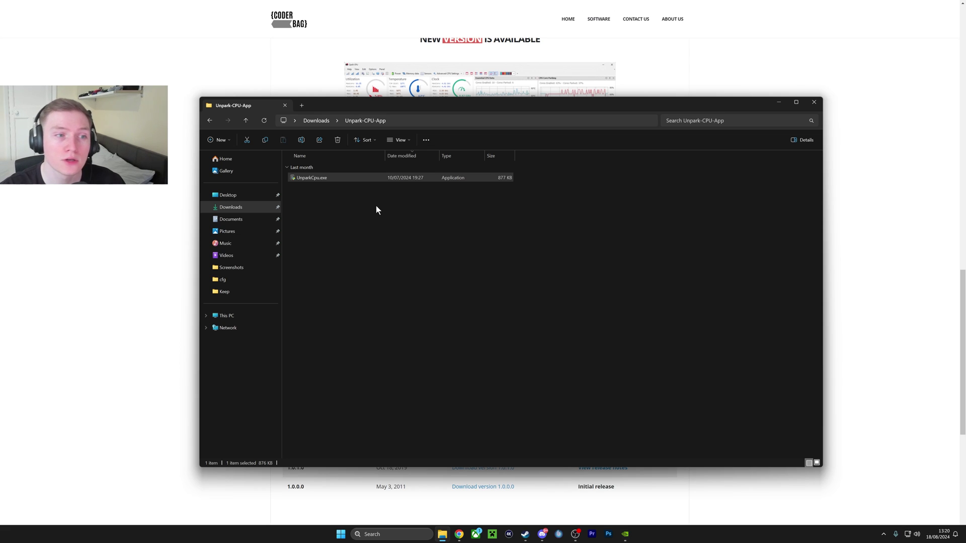
Step: Run UnparkCpu.exe as administrator and apply Unpark All so all 16 cores run at 100%
right_click(316, 178)
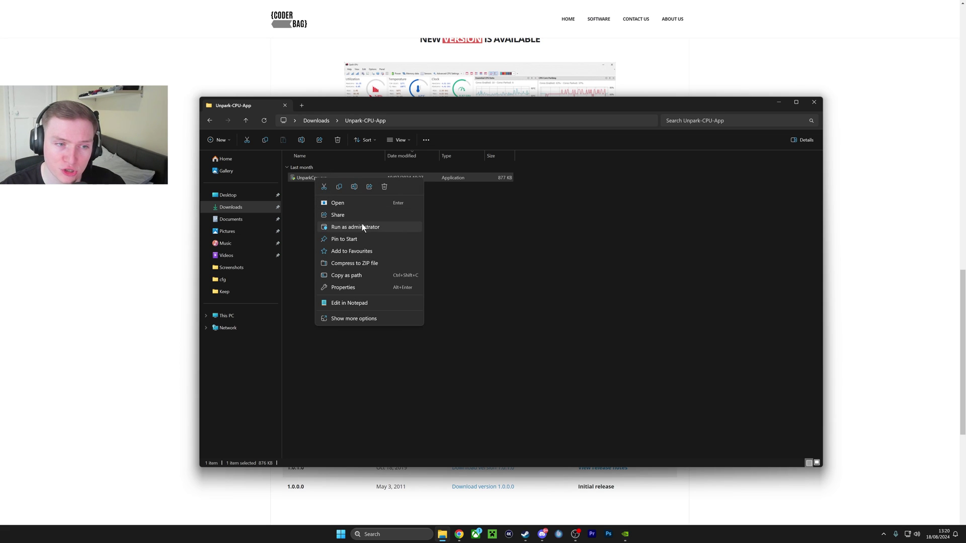
left_click(361, 227)
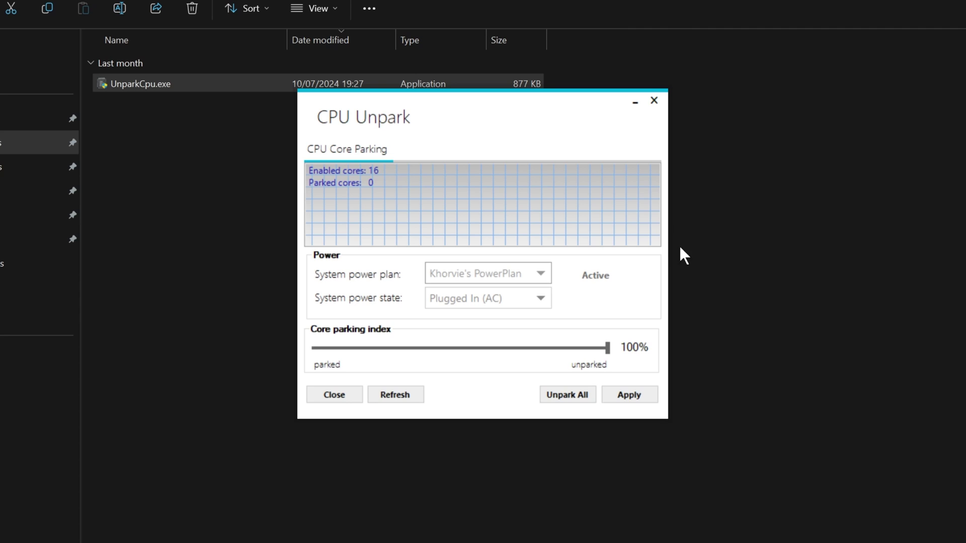
left_click(558, 398)
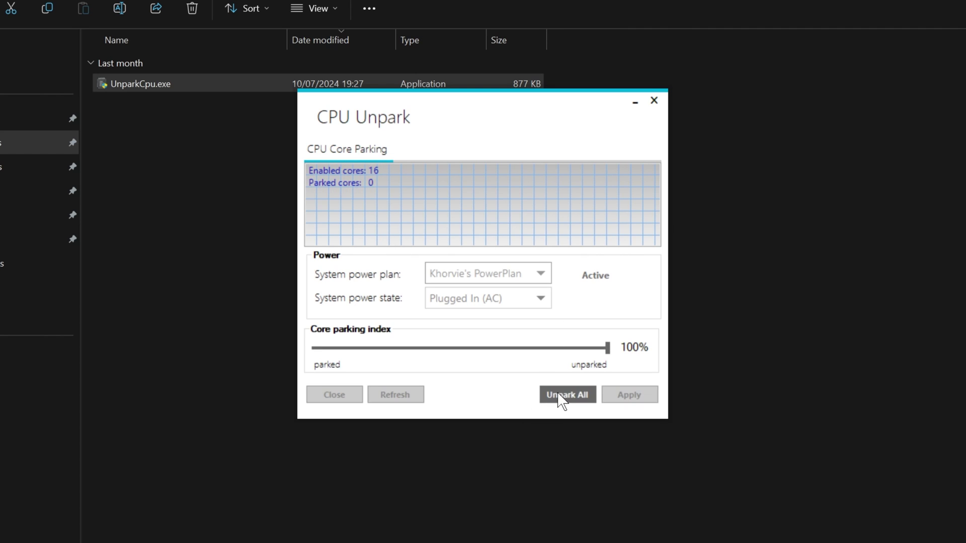
key("Return")
left_click(623, 400)
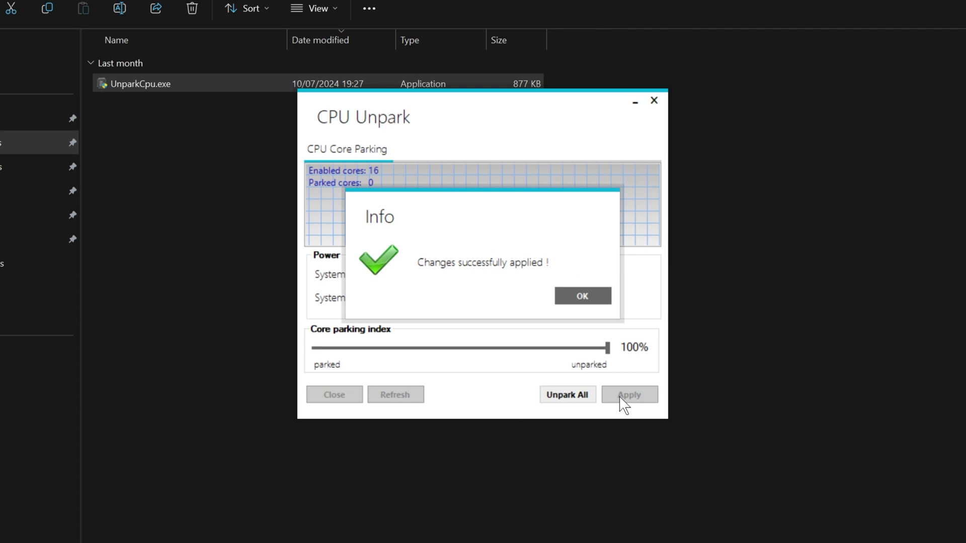
left_click(582, 295)
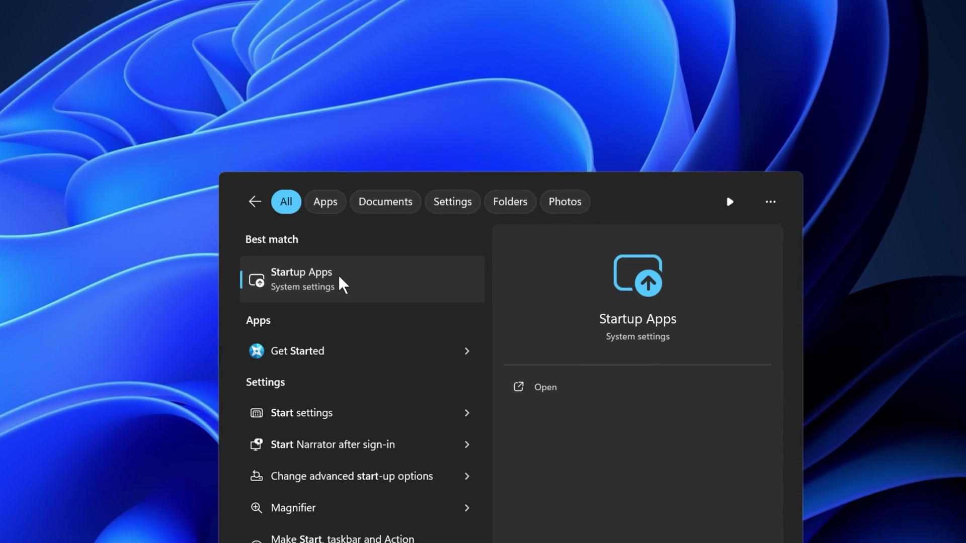
Step: Review Startup Apps: Riot Client, Spotify and Steam off; SteelSeries GG and Stream Deck on
left_click(401, 304)
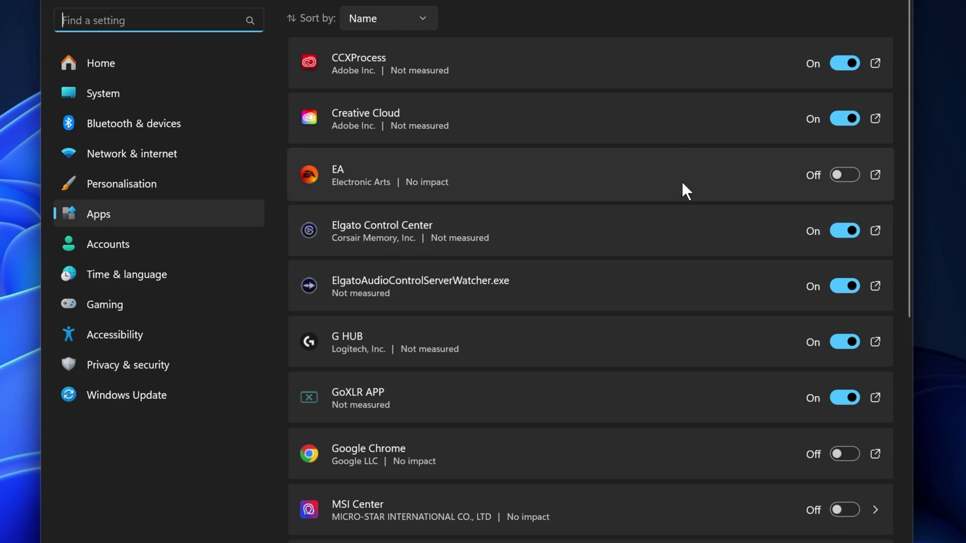
scroll(677, 176, "down", 2)
scroll(673, 172, "down", 10)
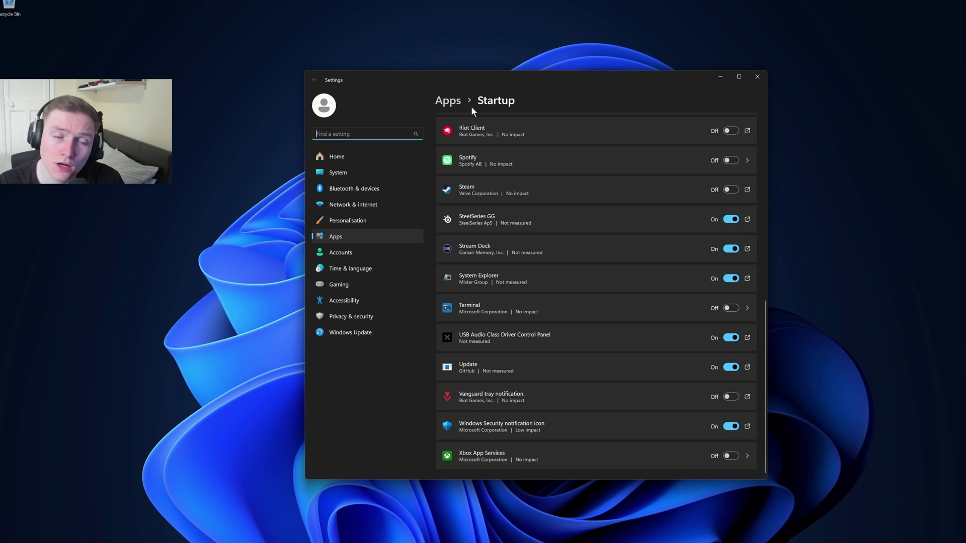
Step: Go from the Apps overview to Installed apps and scroll through the installed programs
left_click(448, 103)
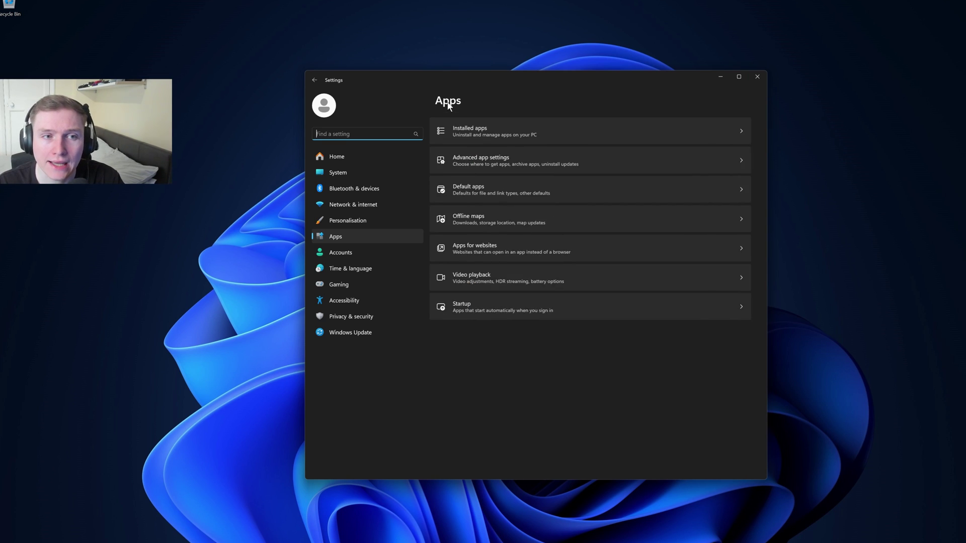
left_click(502, 129)
scroll(650, 220, "down", 10)
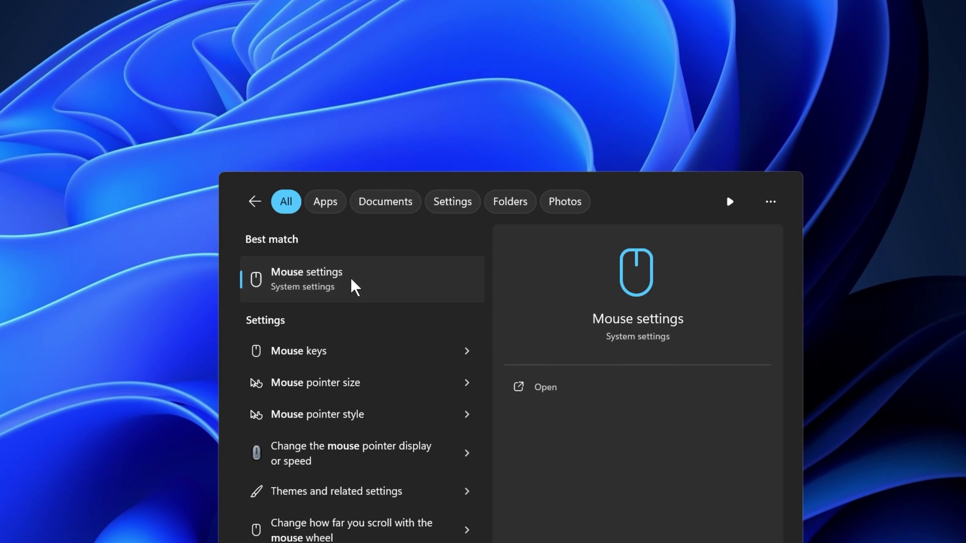
Step: Open Mouse settings and go to the Pointer Options tab of the additional mouse settings
left_click(352, 282)
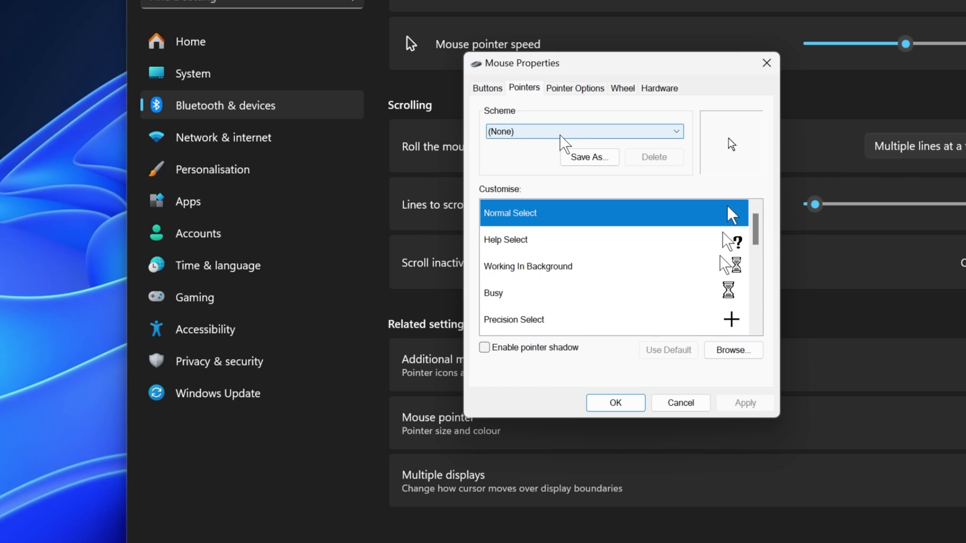
left_click(593, 92)
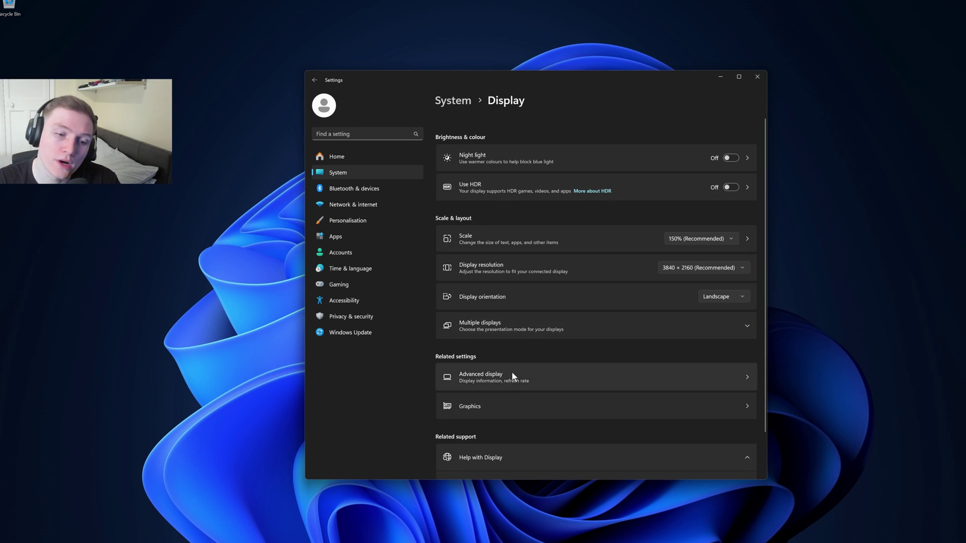
Step: In Advanced display, keep the refresh rate at 239.99 Hz
left_click(548, 374)
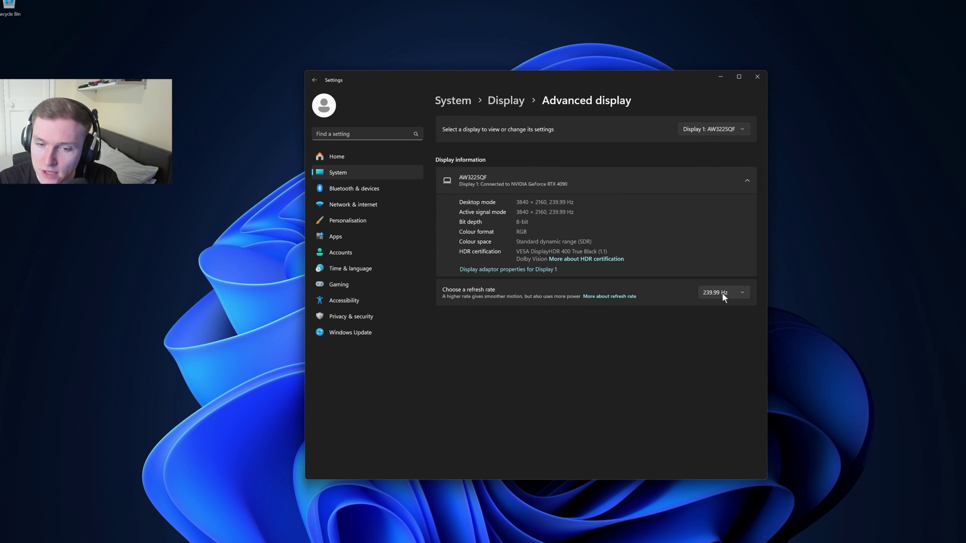
left_click(733, 297)
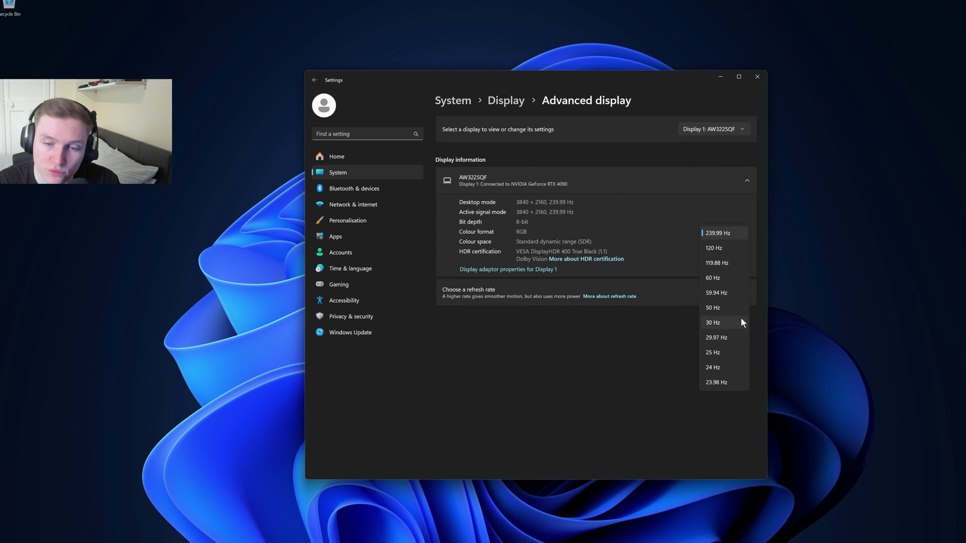
left_click(605, 371)
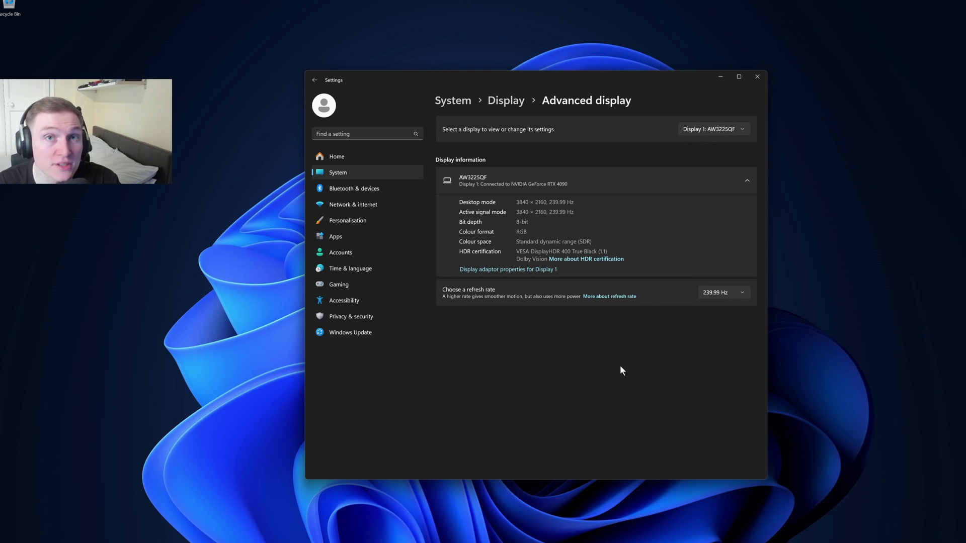
Step: Check cs2.exe's graphics preference stays High performance, then view the default graphics settings
left_click(490, 100)
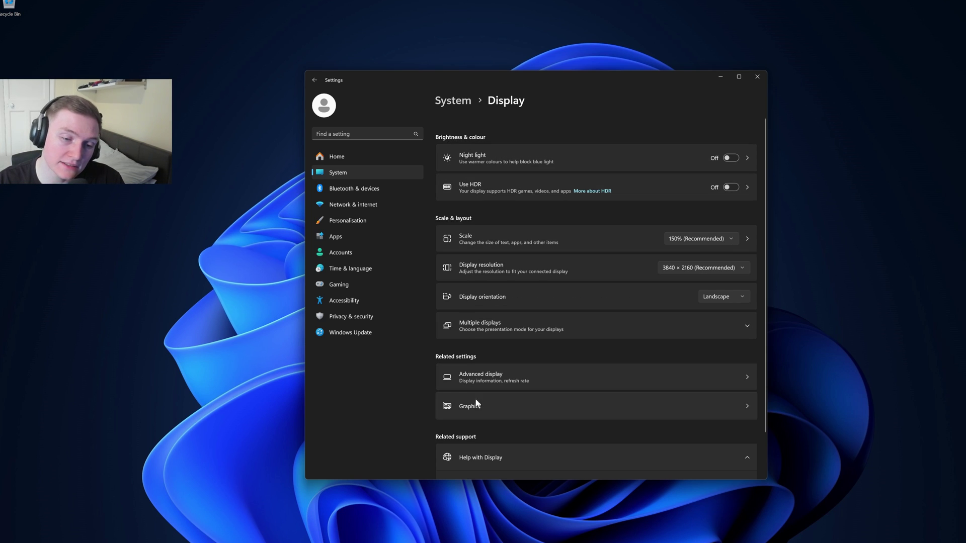
left_click(515, 404)
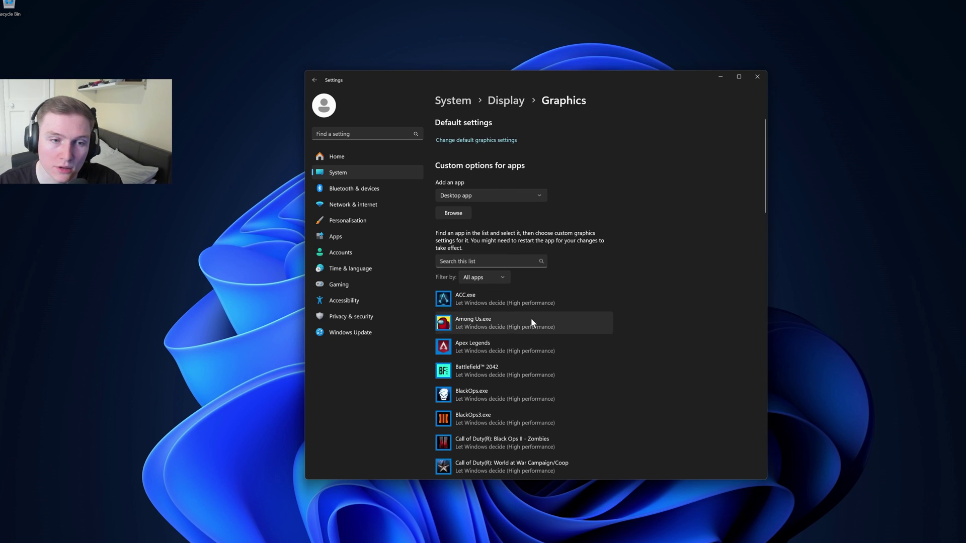
scroll(547, 267, "down", 15)
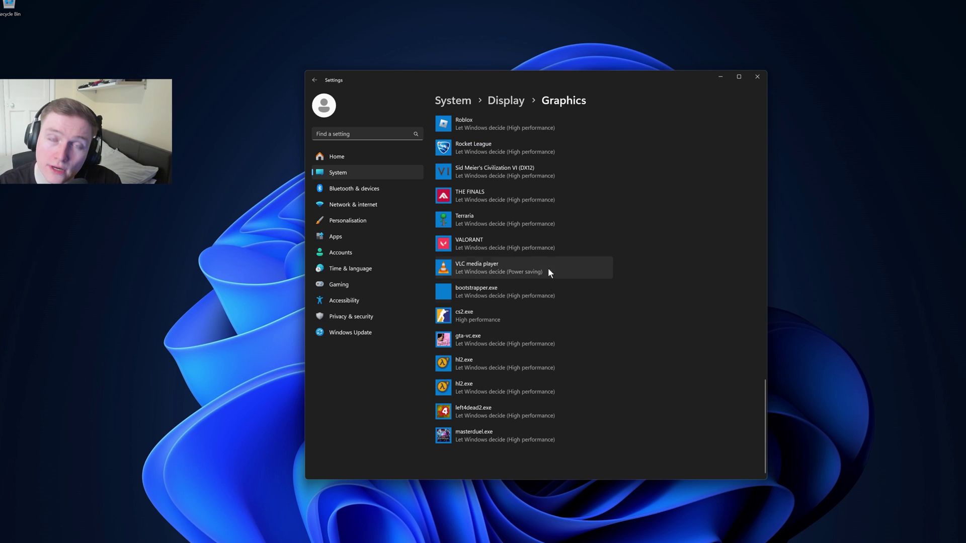
left_click(523, 325)
left_click(545, 357)
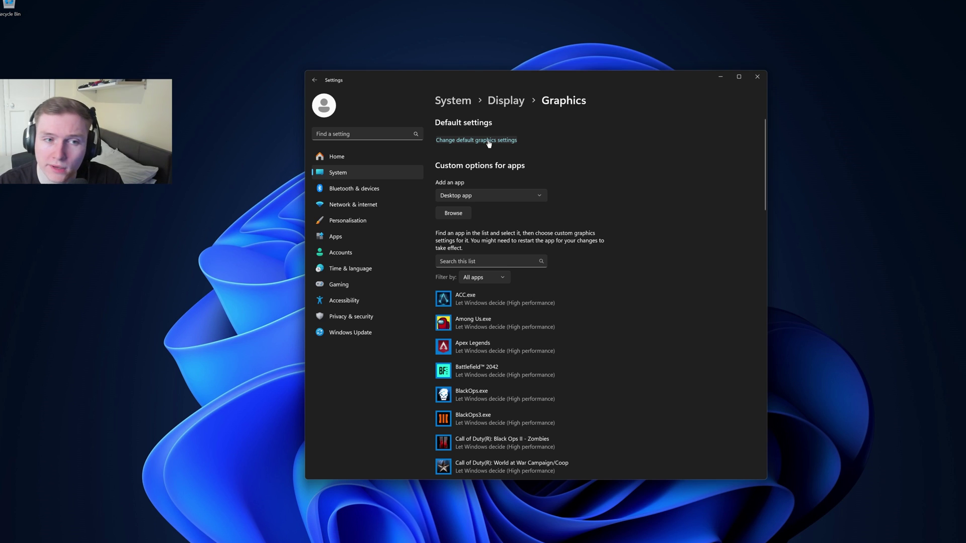
left_click(488, 141)
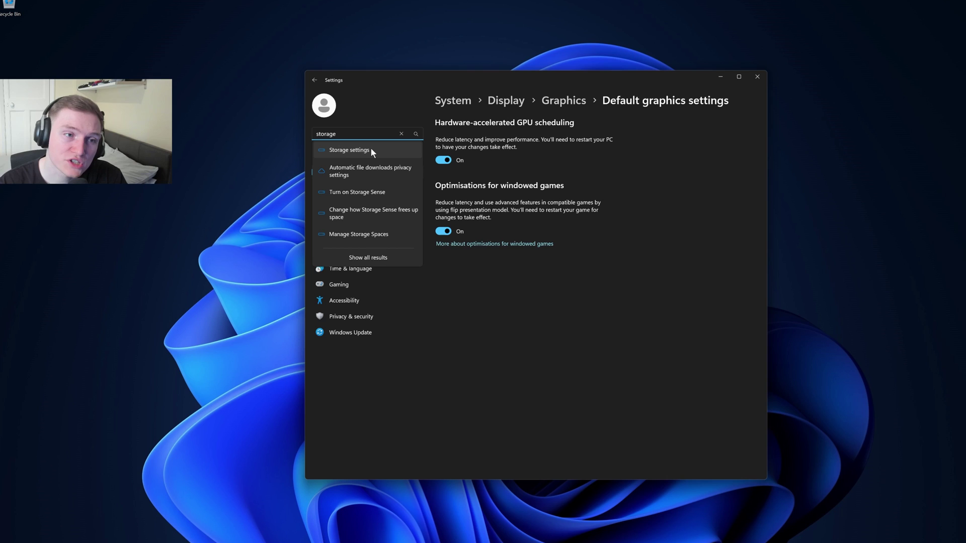
Step: Look over the Storage, Notifications and general Privacy & security settings
left_click(371, 149)
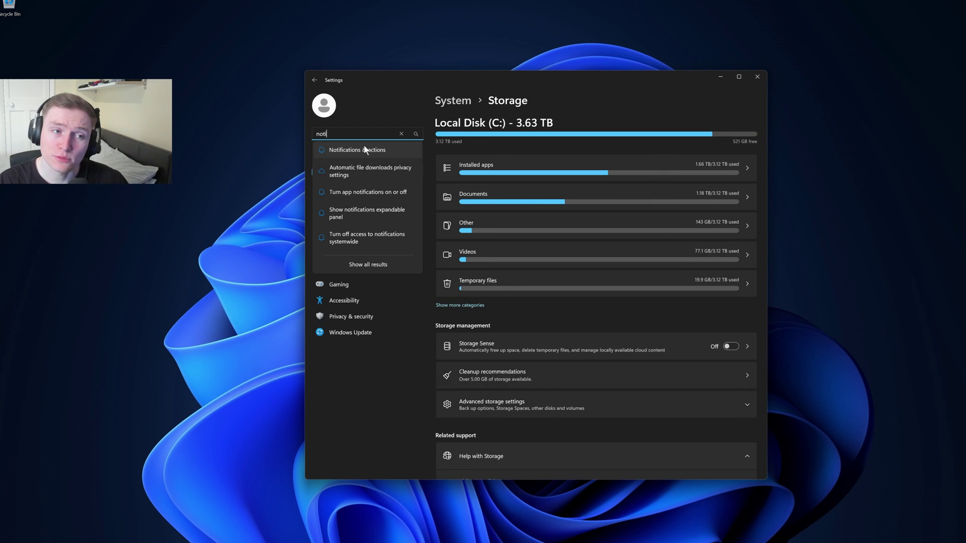
left_click(363, 149)
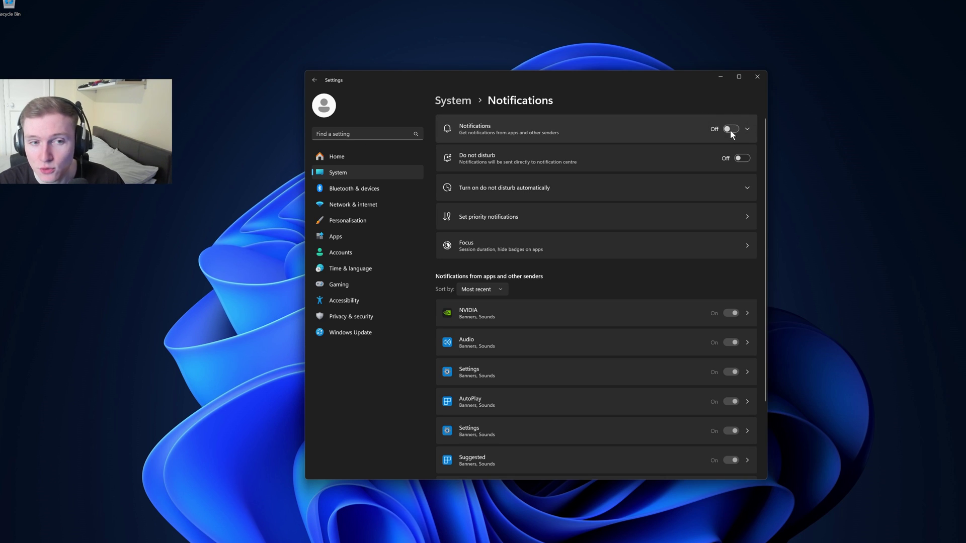
left_click(351, 315)
left_click(512, 213)
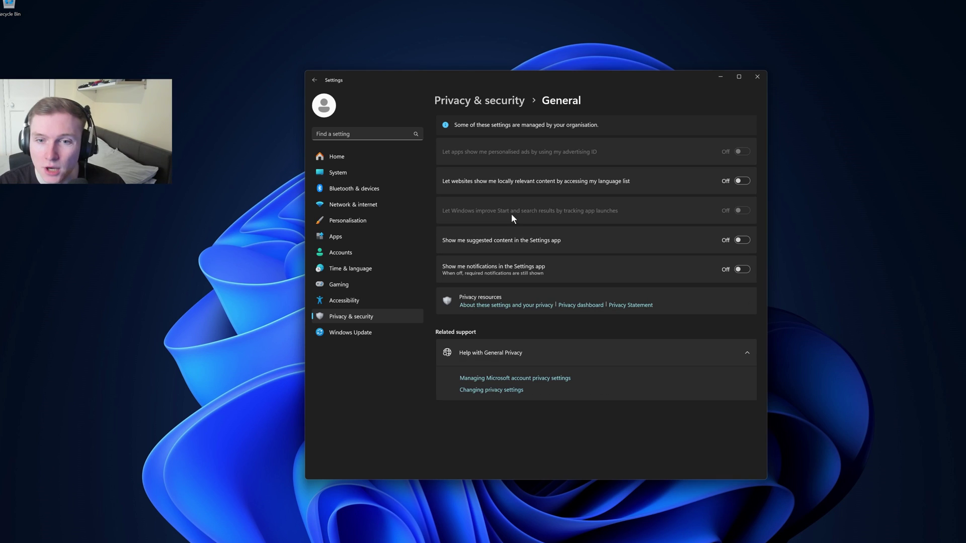
left_click(498, 101)
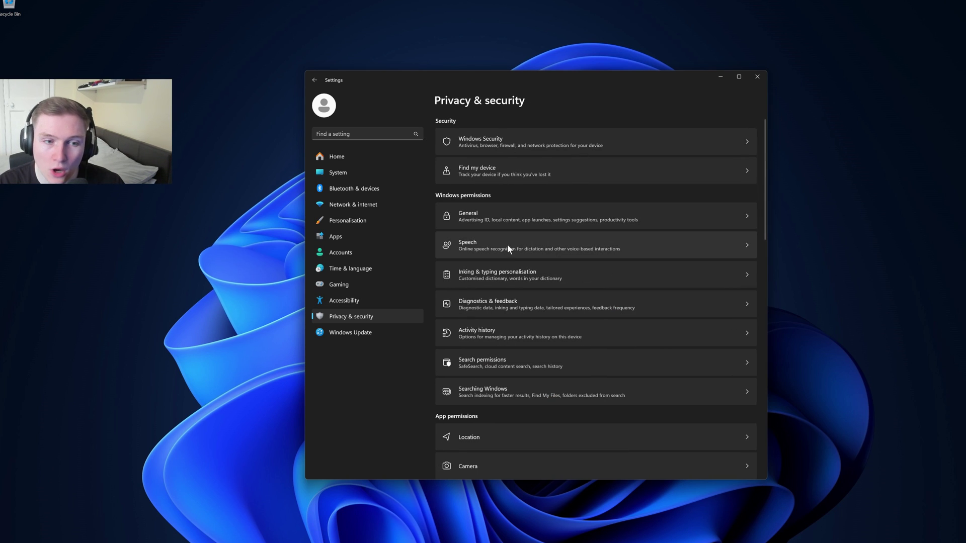
Step: Confirm online speech recognition and the custom inking and typing dictionary are both off
left_click(519, 250)
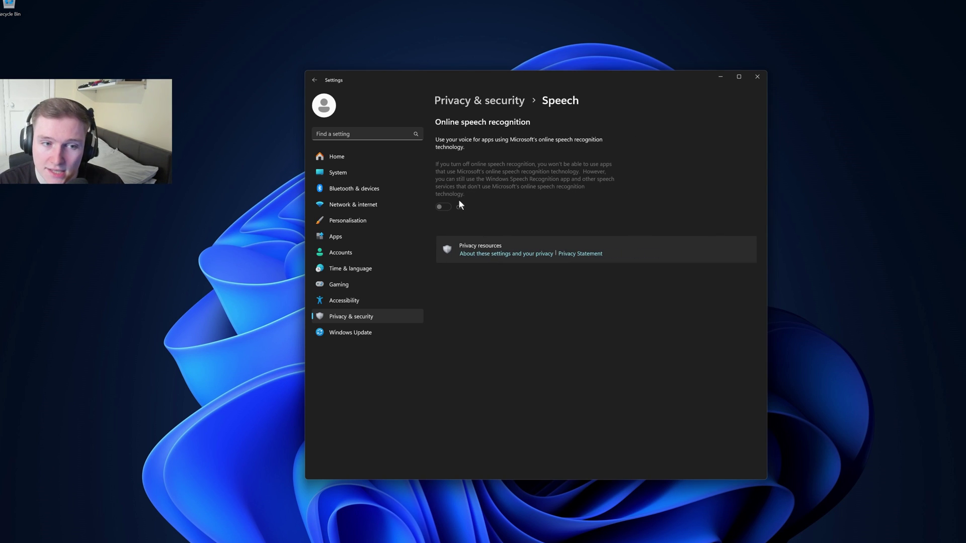
left_click(485, 101)
left_click(491, 281)
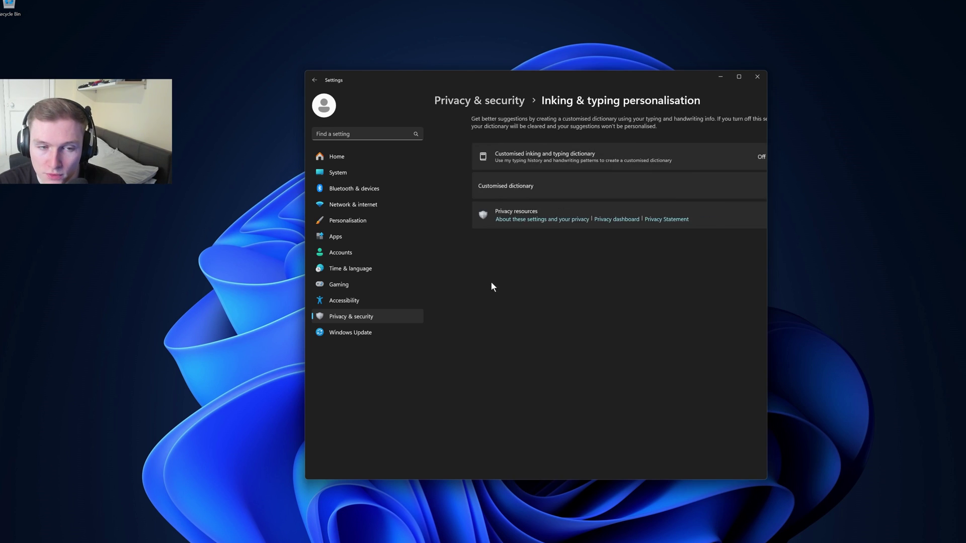
left_click(483, 101)
Step: Confirm controller Game Bar access and background capture are off, and check Game Mode is on
left_click(362, 283)
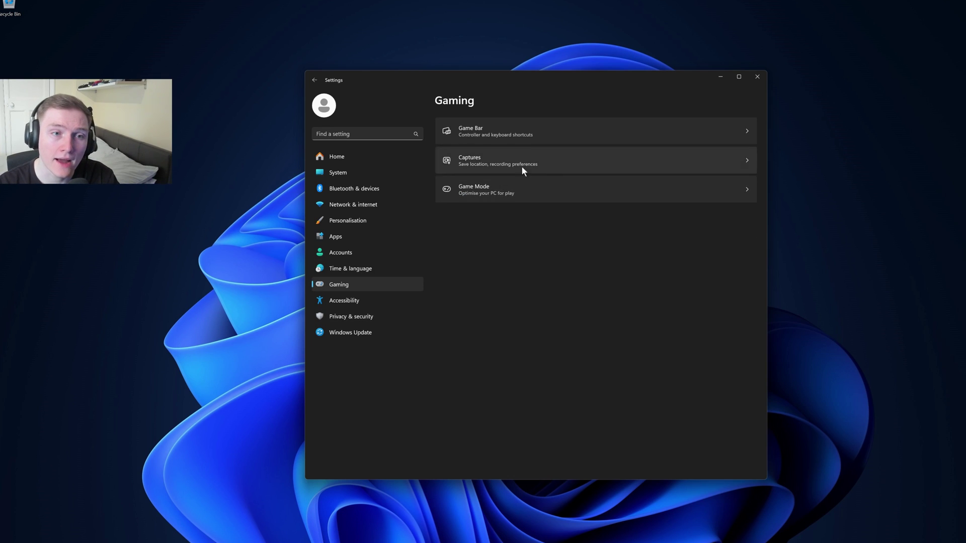
left_click(535, 128)
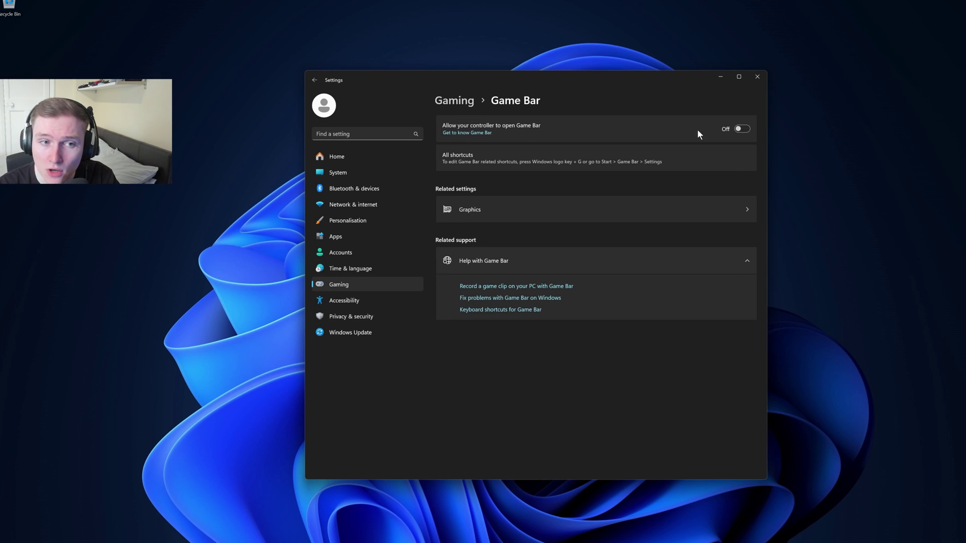
left_click(455, 101)
left_click(631, 158)
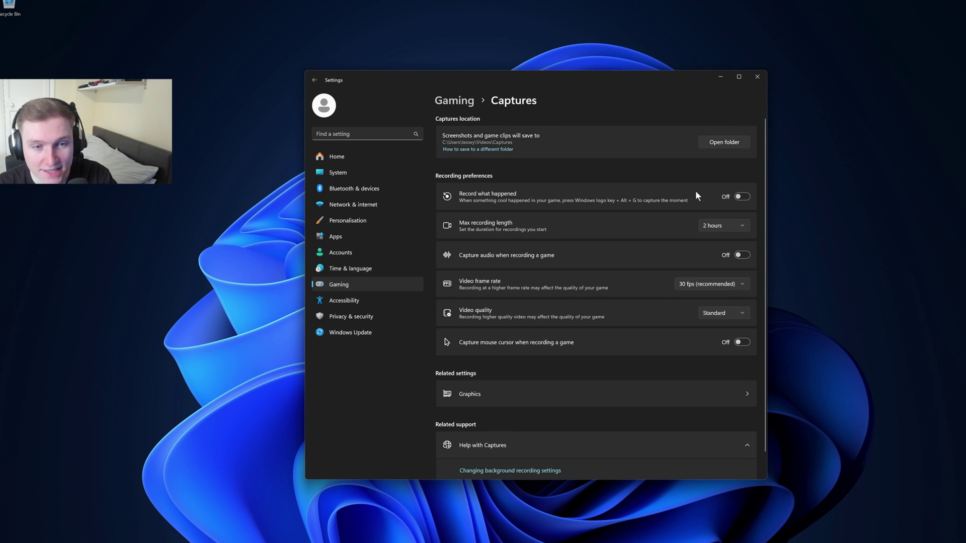
left_click(454, 101)
left_click(539, 189)
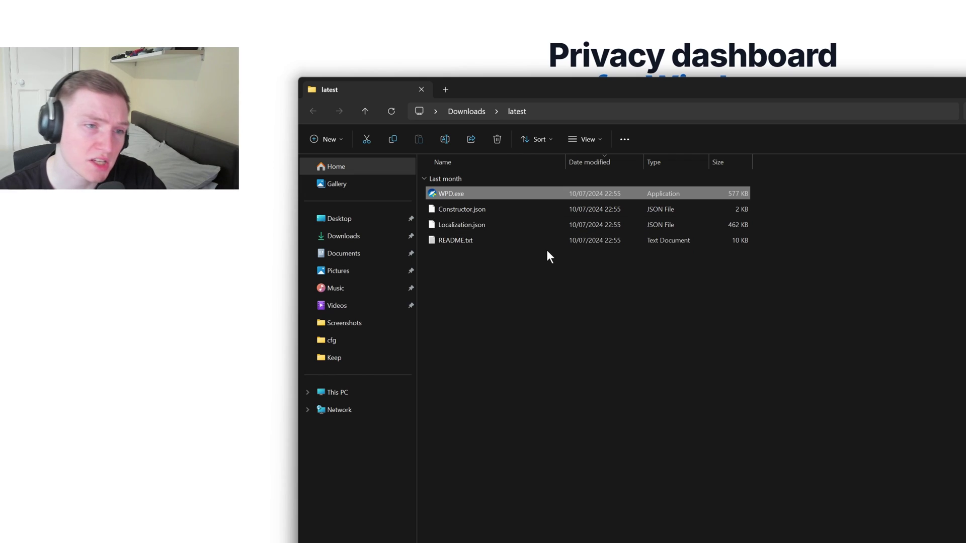
Step: Run WPD.exe as administrator, disable Telemetry and view the Blocker rule sets
right_click(449, 194)
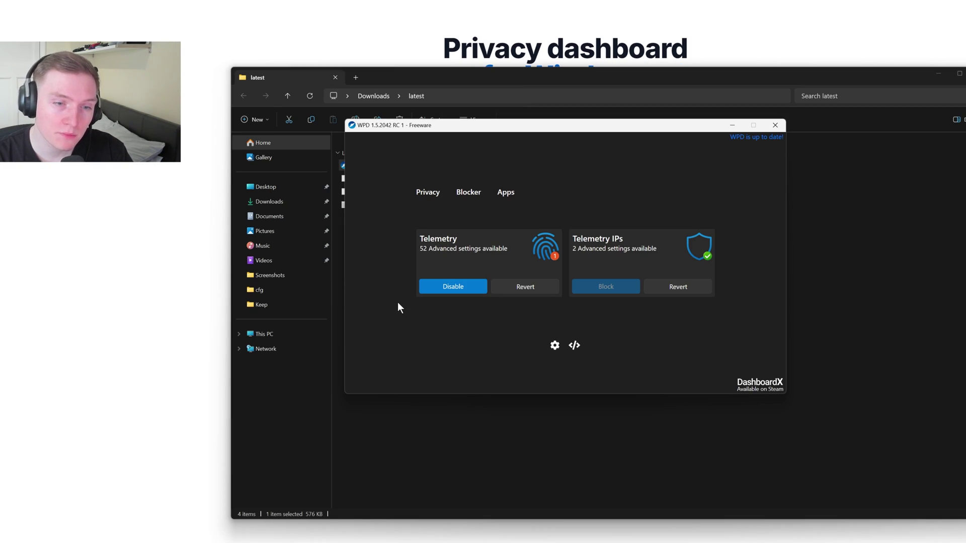
left_click(439, 290)
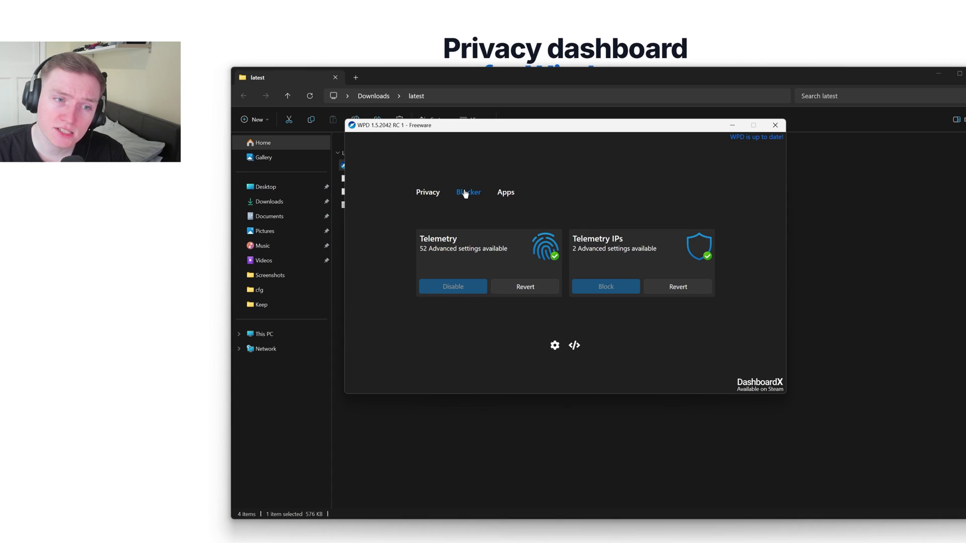
left_click(465, 192)
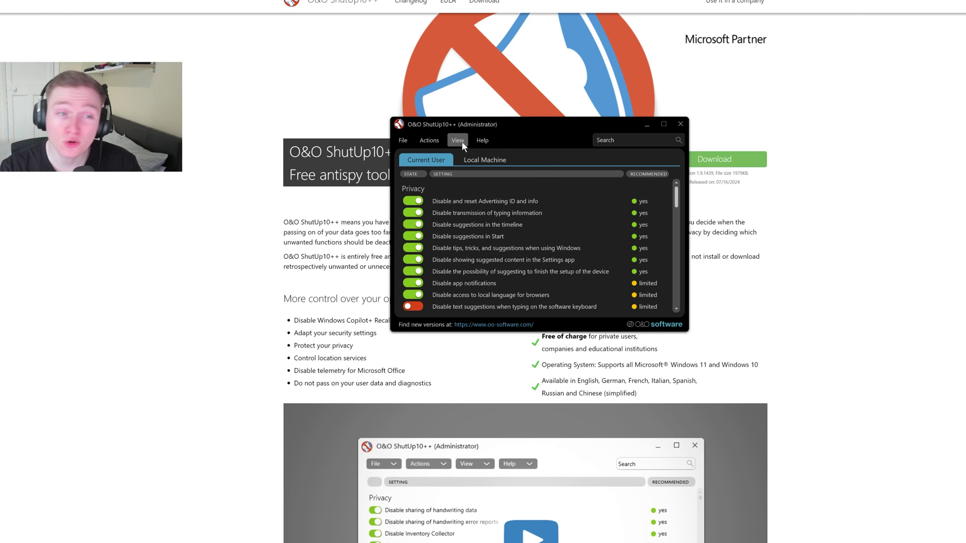
Step: From the Actions menu, apply only O&O ShutUp10++'s recommended privacy settings
left_click(429, 140)
left_click(469, 152)
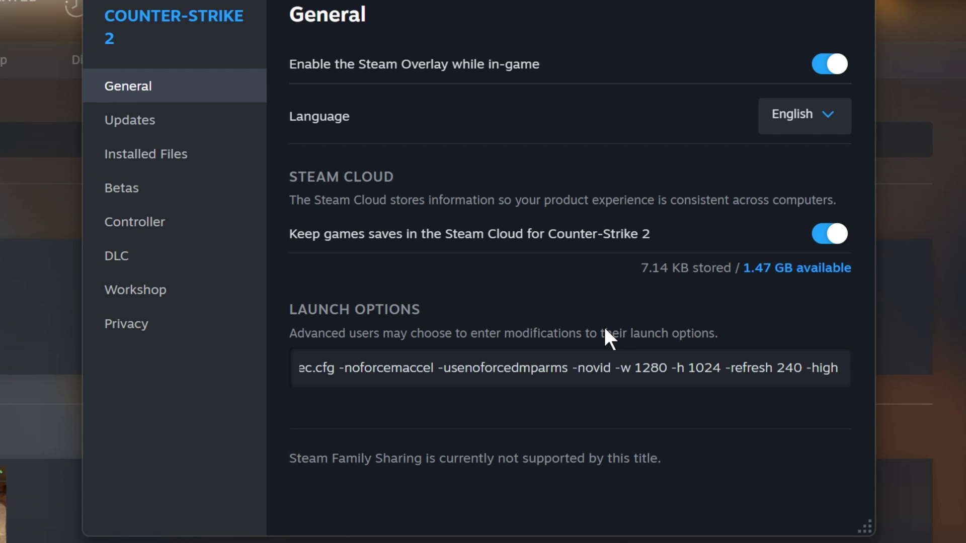
Step: Append -vulkan after -high in Counter-Strike 2's launch options
type("-vulkan")
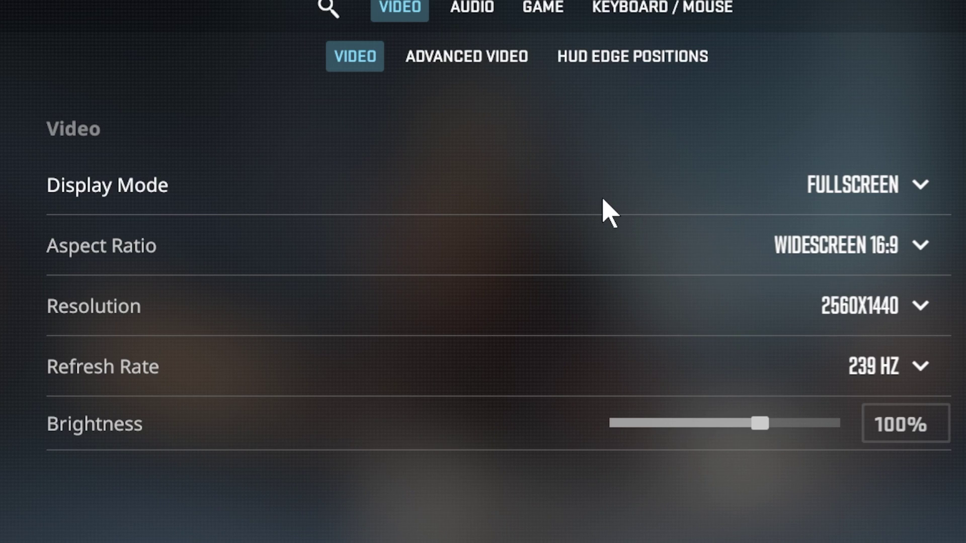
Step: Confirm Refresh Rate stays 239 Hz and NVIDIA Reflex Low Latency stays Enabled + Boost
left_click(870, 383)
left_click(925, 490)
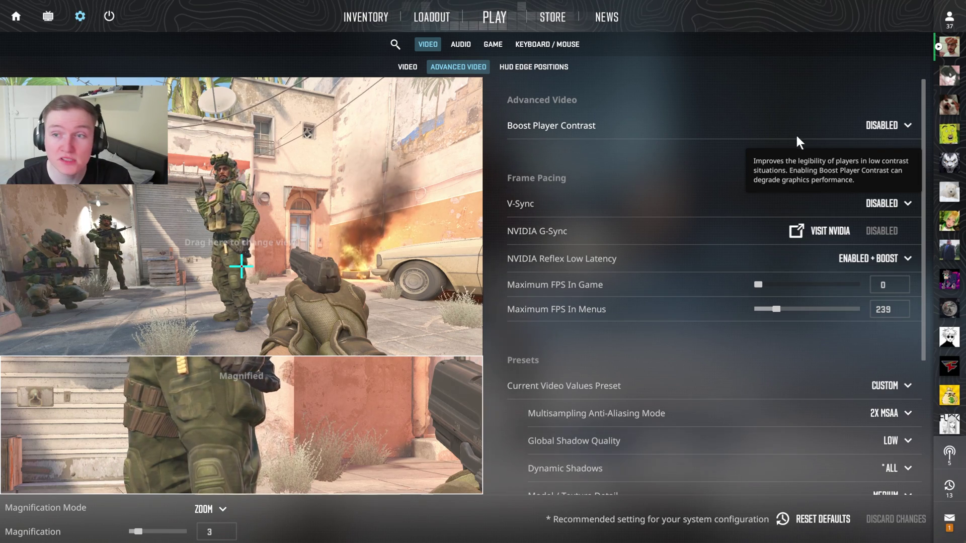
mouse_move(712, 227)
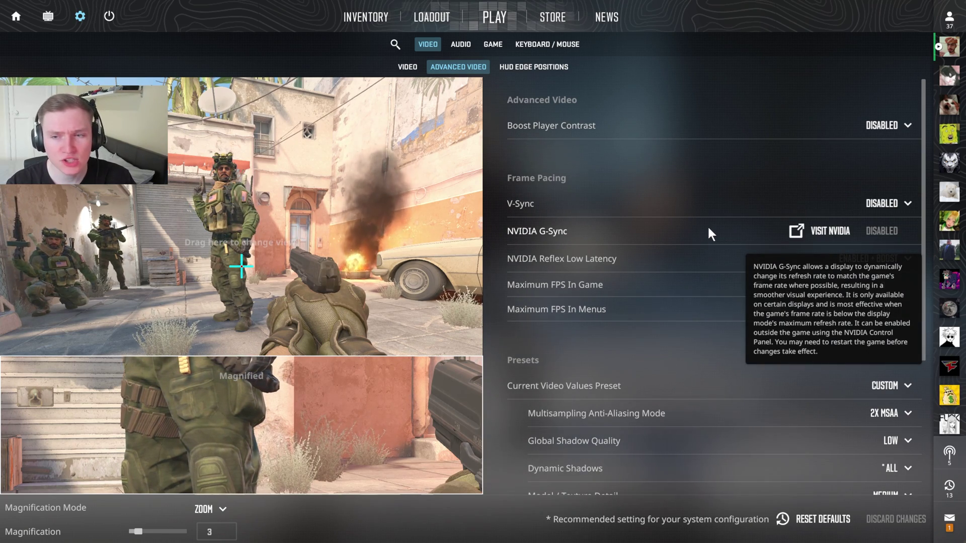
mouse_move(864, 263)
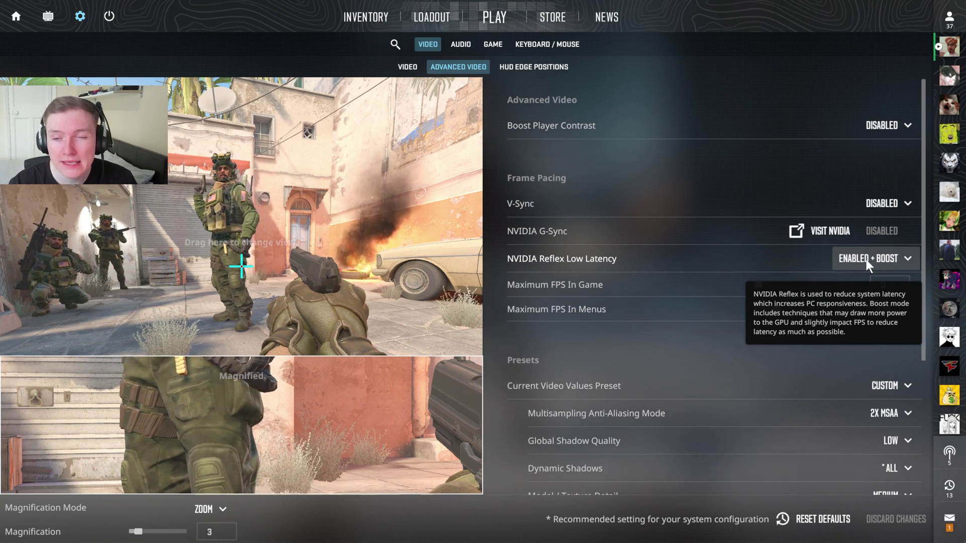
left_click(866, 264)
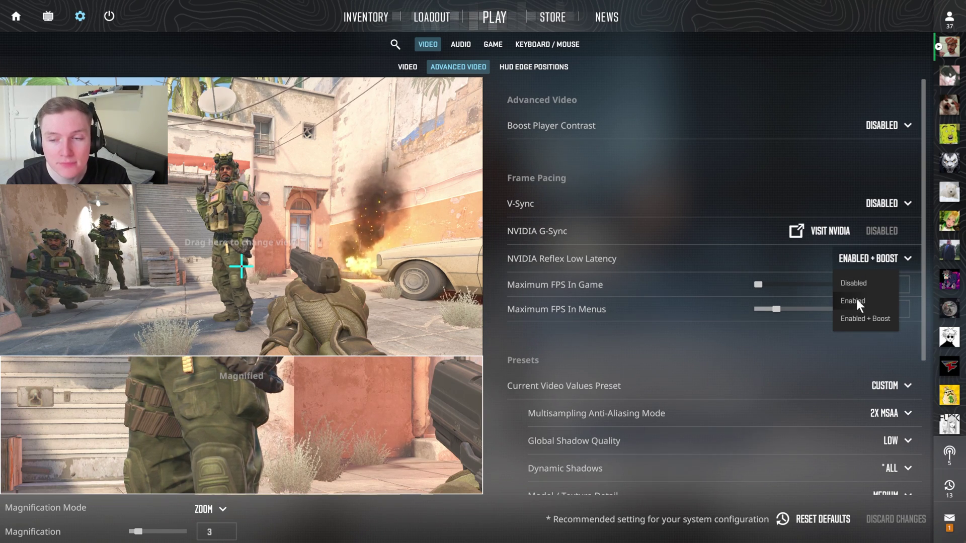
left_click(845, 318)
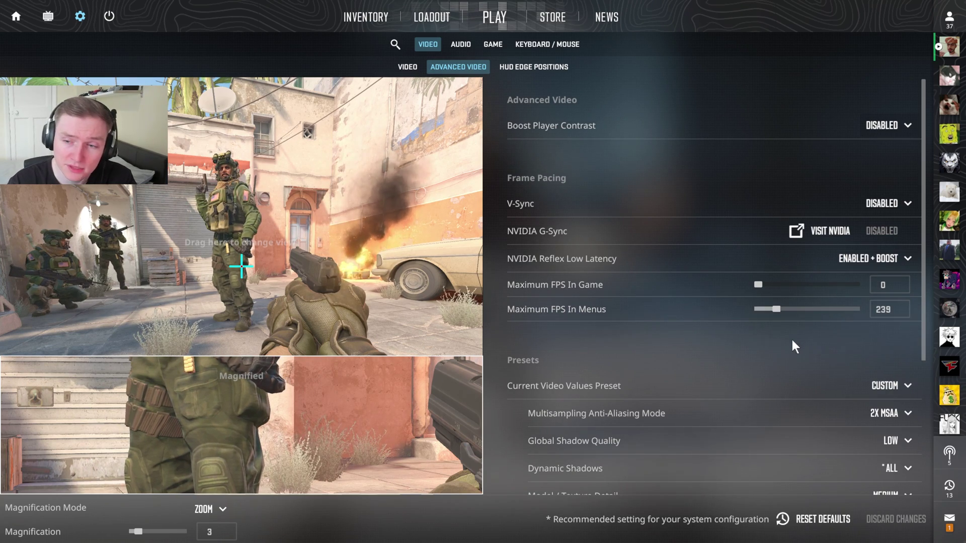
scroll(791, 347, "down", 4)
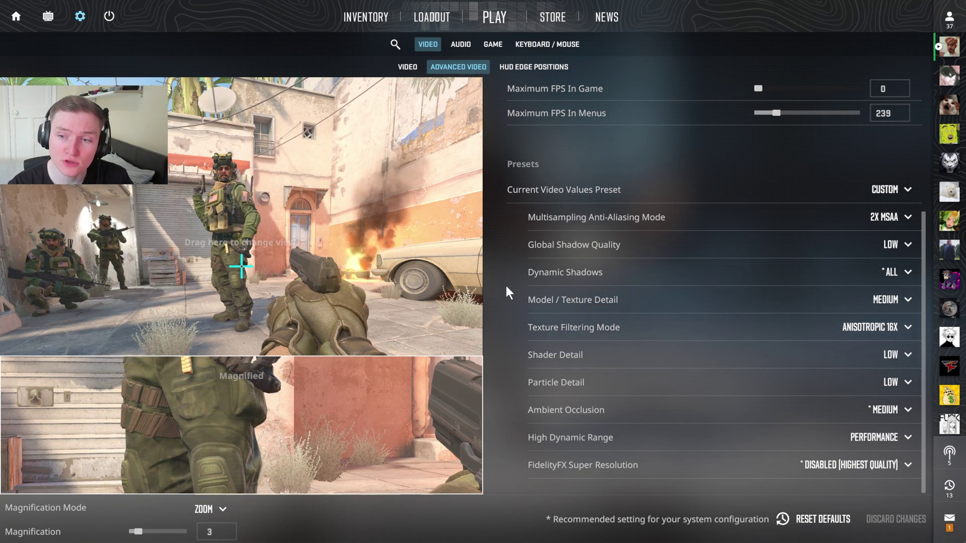
mouse_move(868, 307)
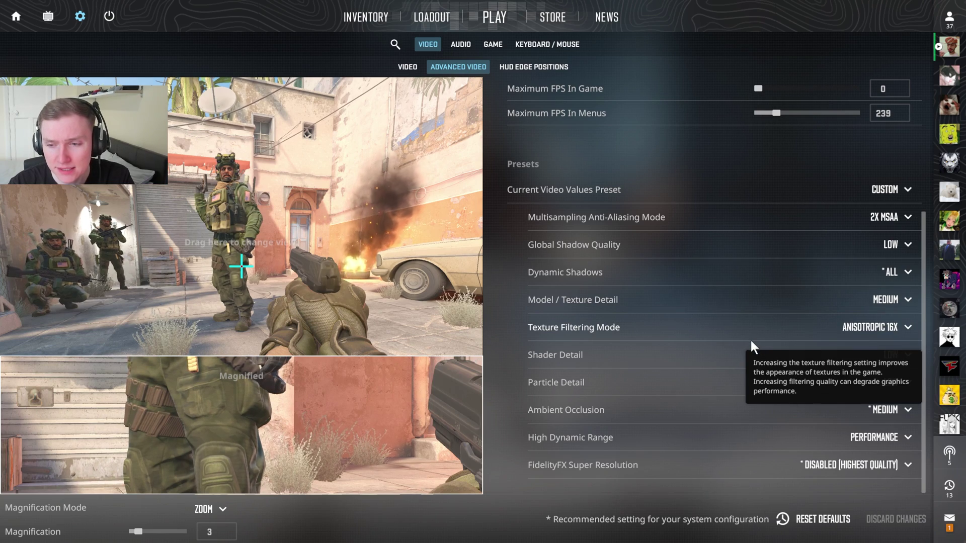
mouse_move(792, 329)
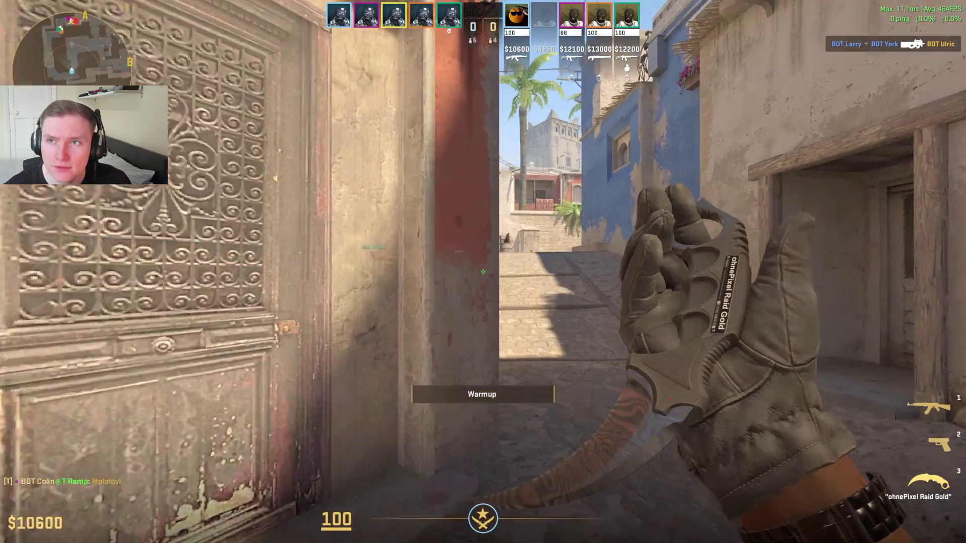
Step: Walk up Mirage's sunny street toward A site while watching the FPS counter
key("w")
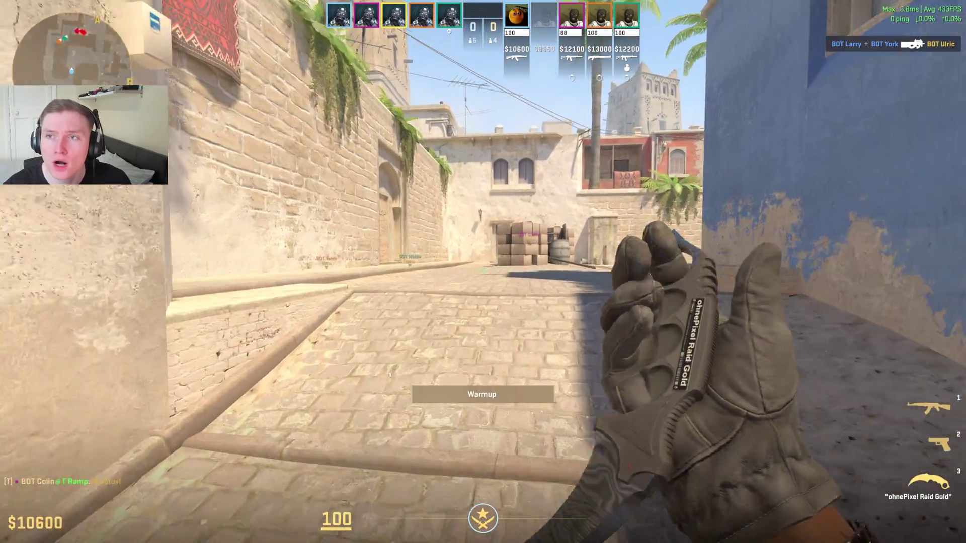
key("w")
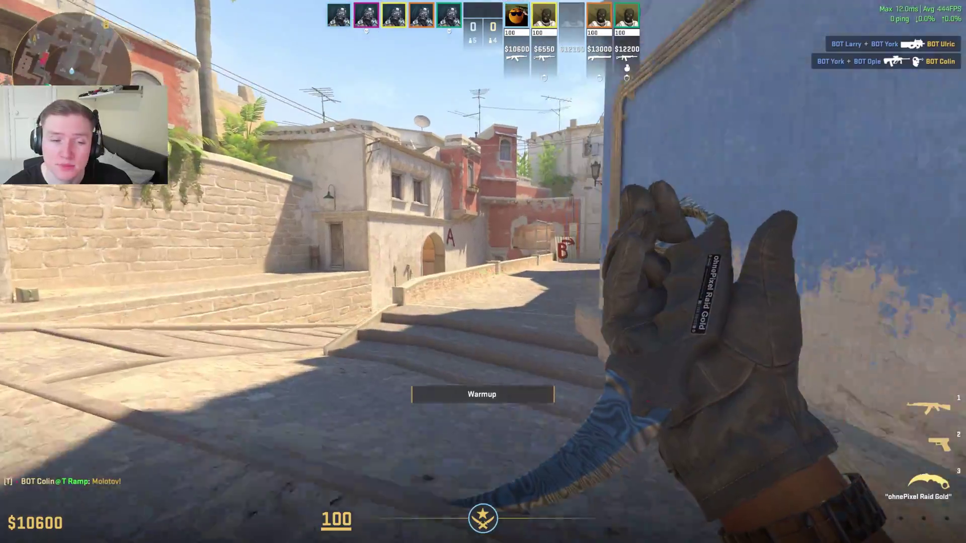
key("w")
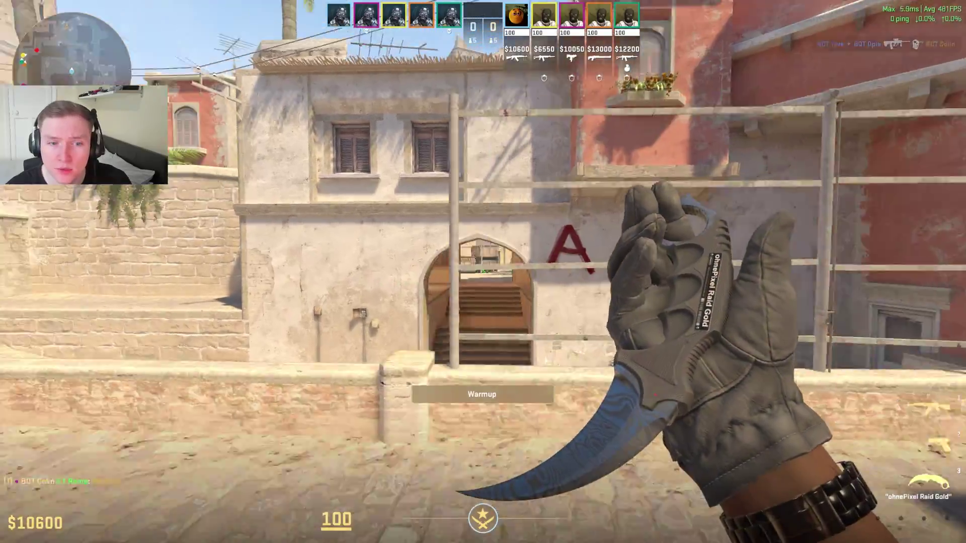
key("w")
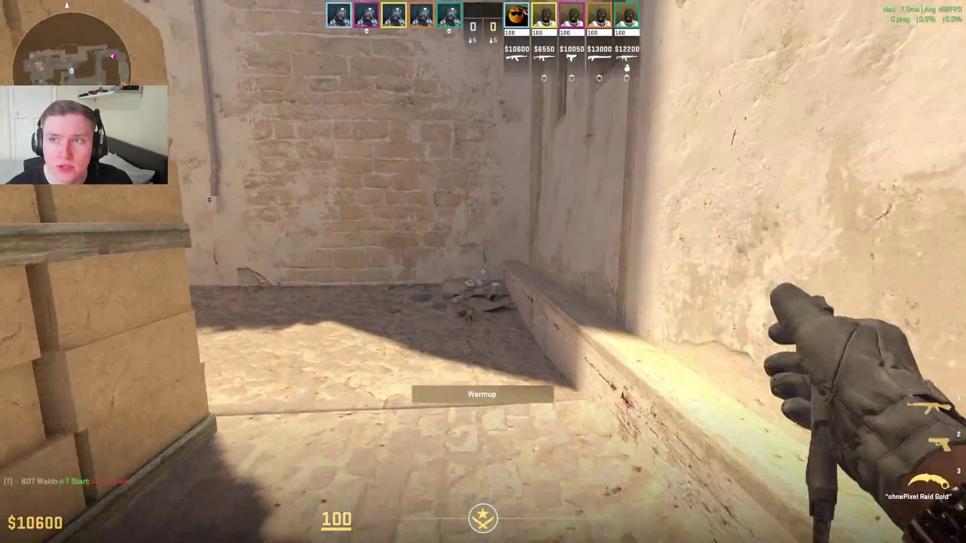
key("w")
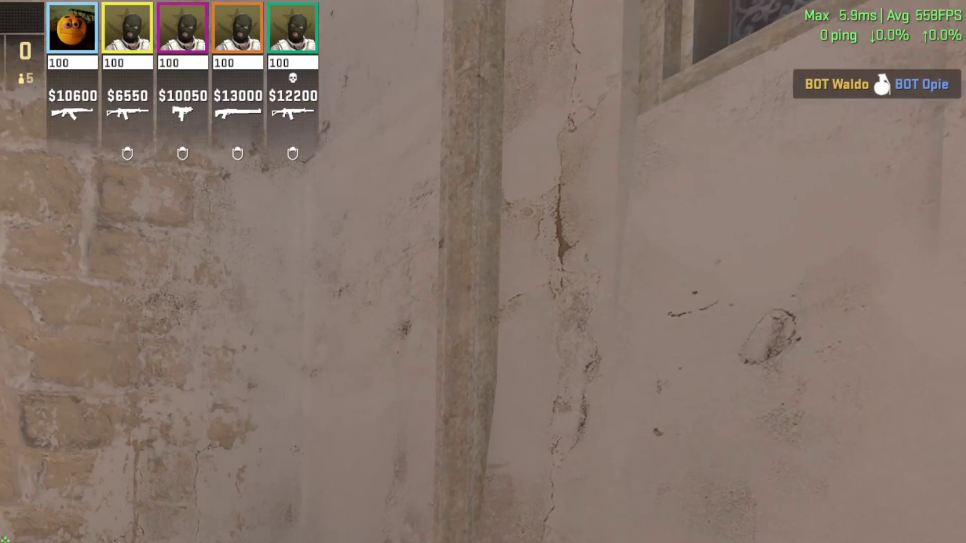
key("w")
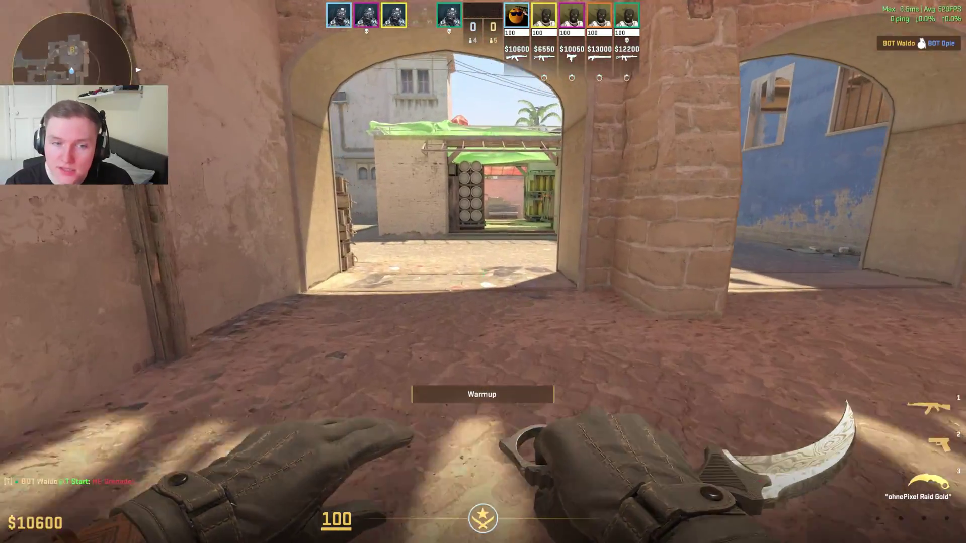
Step: Swap between rifle (1) and knife (3), break the wooden door, and continue into the tunnel
key("w")
key("1")
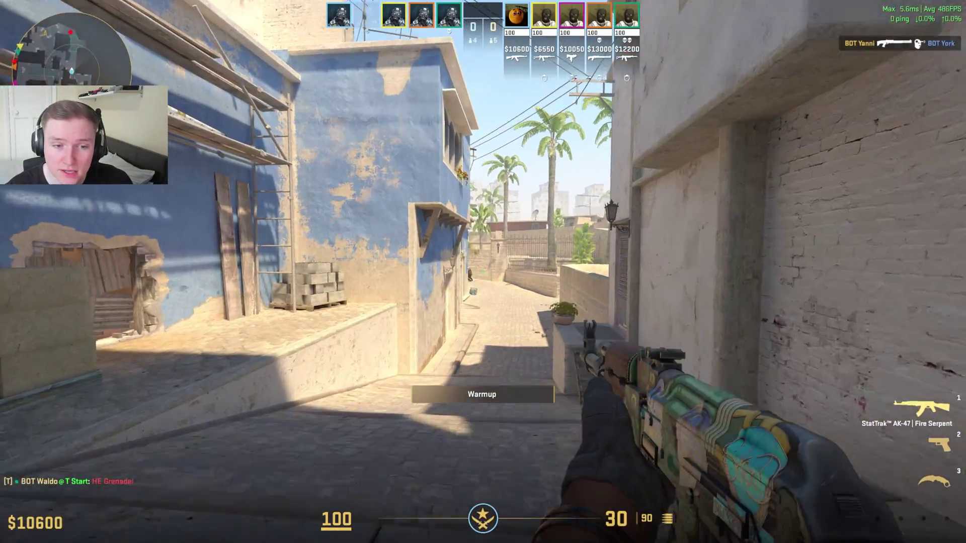
key("3")
key("w")
left_click(483, 271)
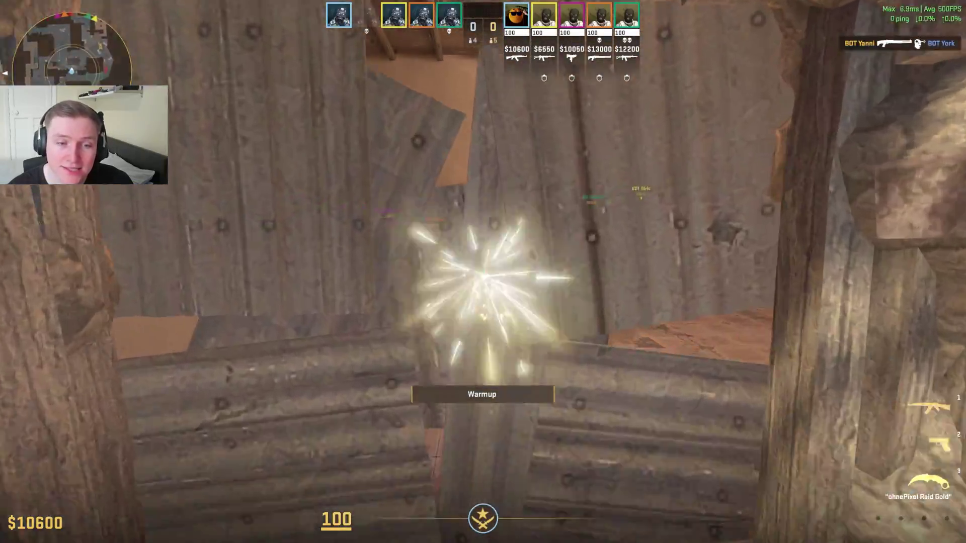
key("w")
key("w")
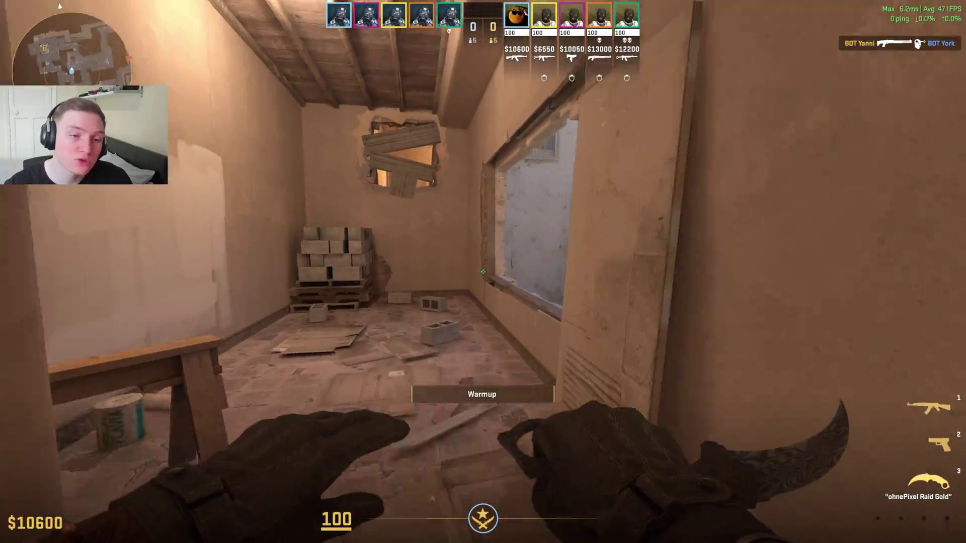
key("w")
key("f")
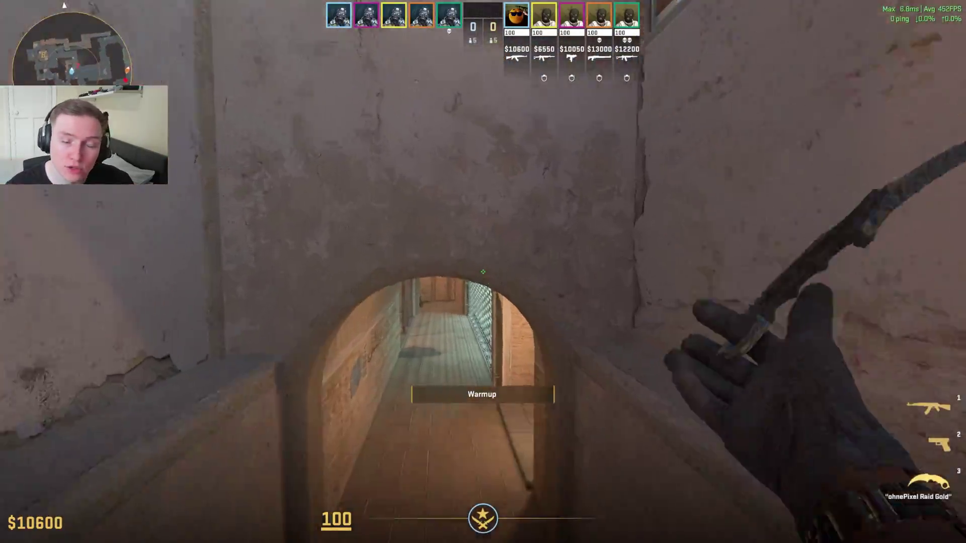
key("w")
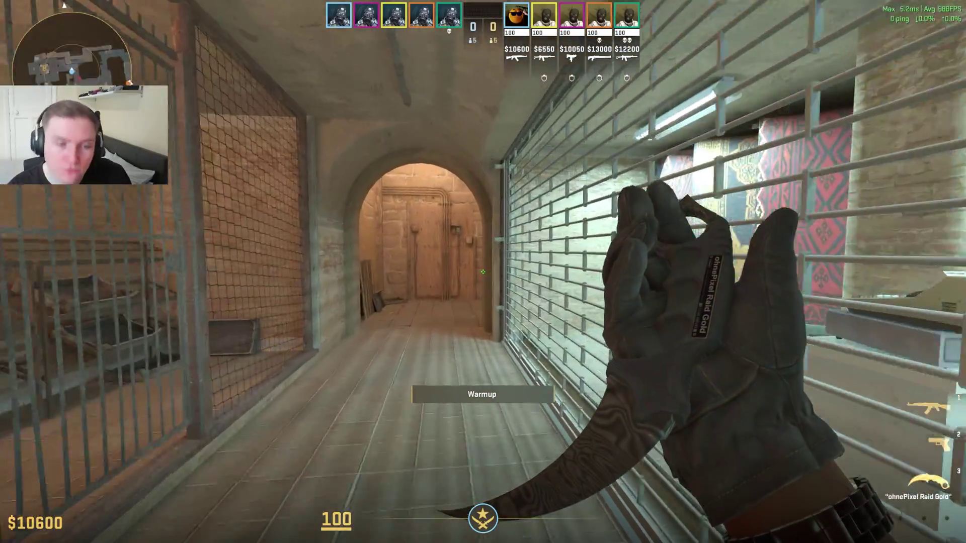
key("w")
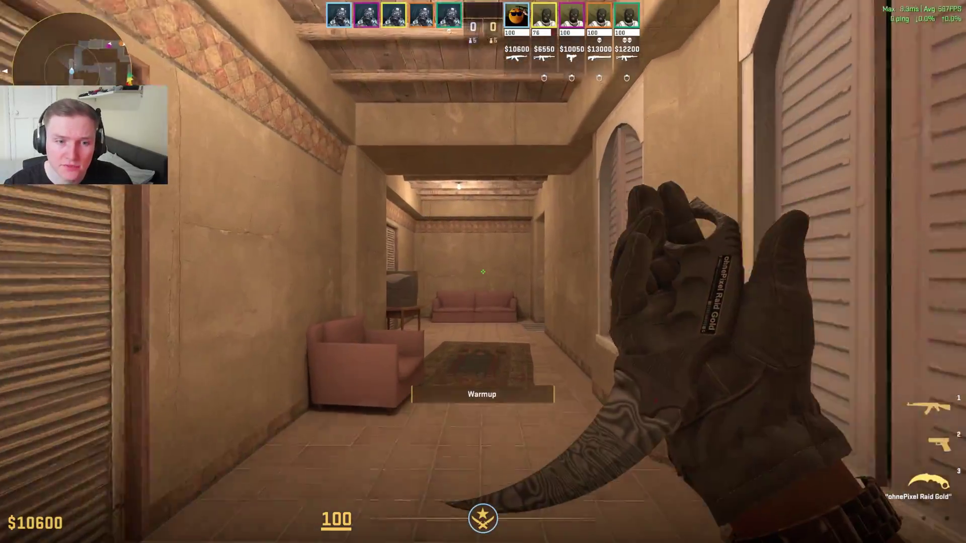